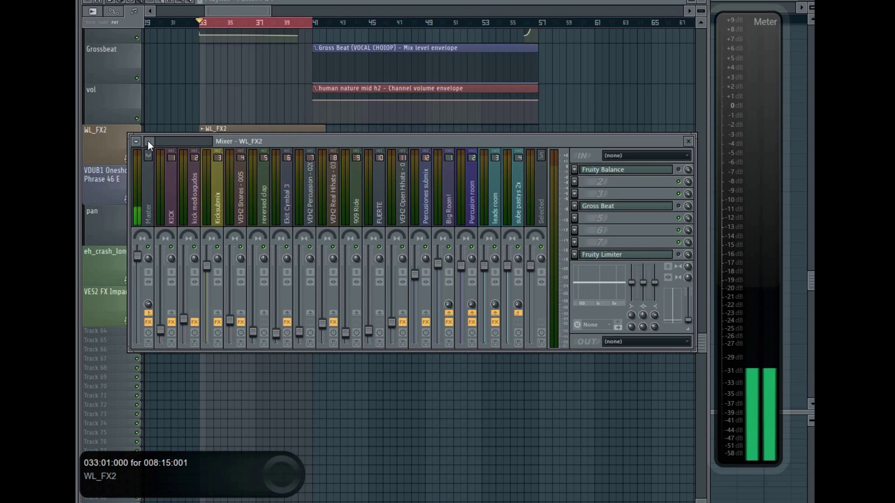
Examine the Kicksubmix and kick medioagudos mixer tracks and play the looped song section to hear the kick.
left_click(218, 219)
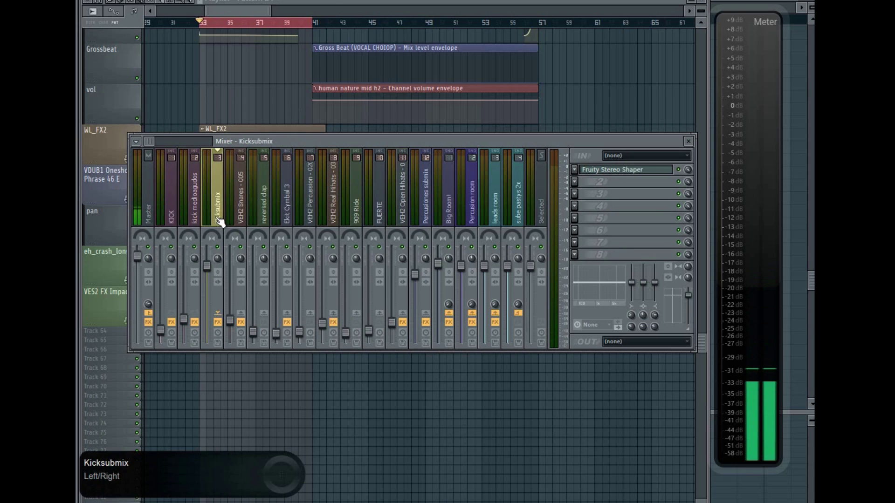
left_click(193, 215)
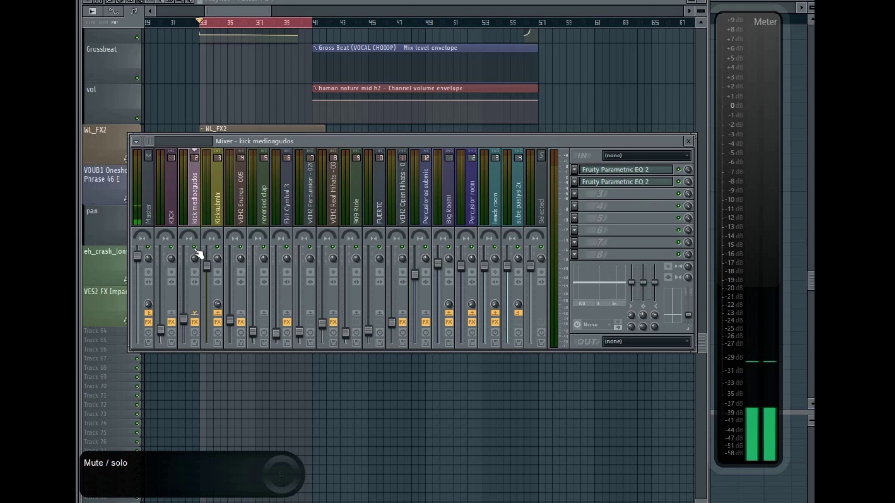
key("space")
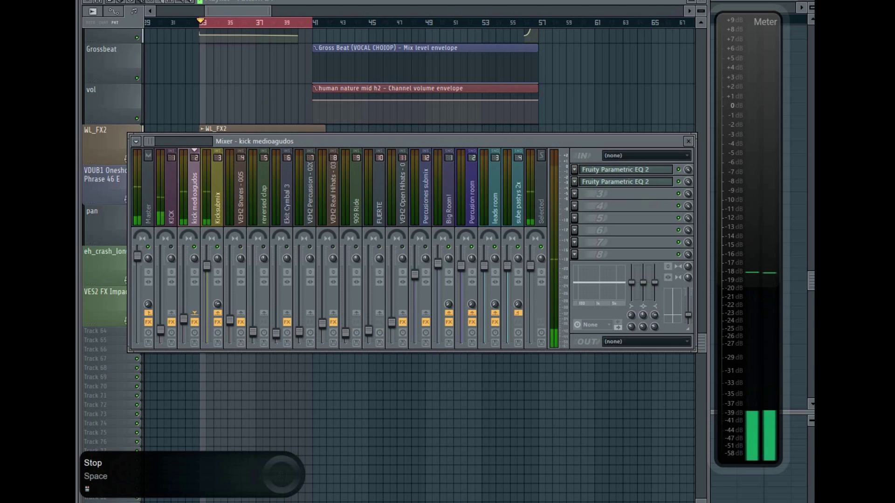
right_click(202, 238)
left_click(200, 213)
Select the WL_FX2 mixer track and open its Gross Beat effect.
left_click_drag(150, 142, 172, 141)
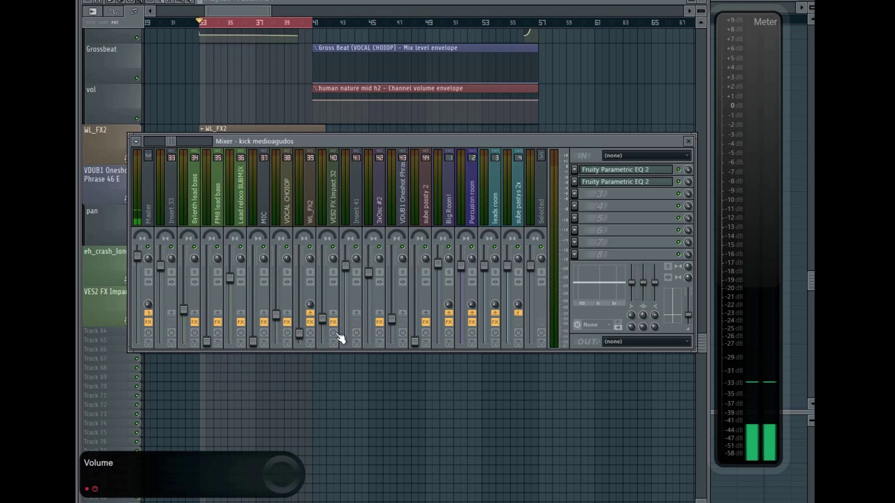
left_click(309, 210)
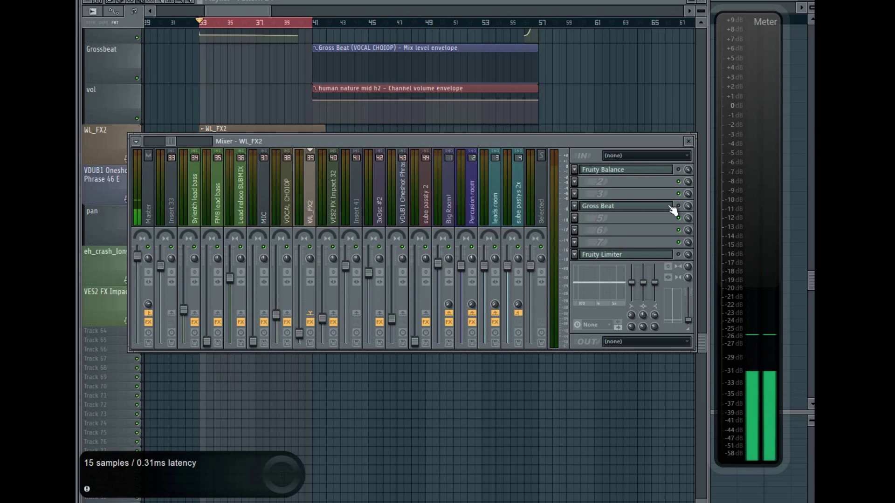
left_click(642, 208)
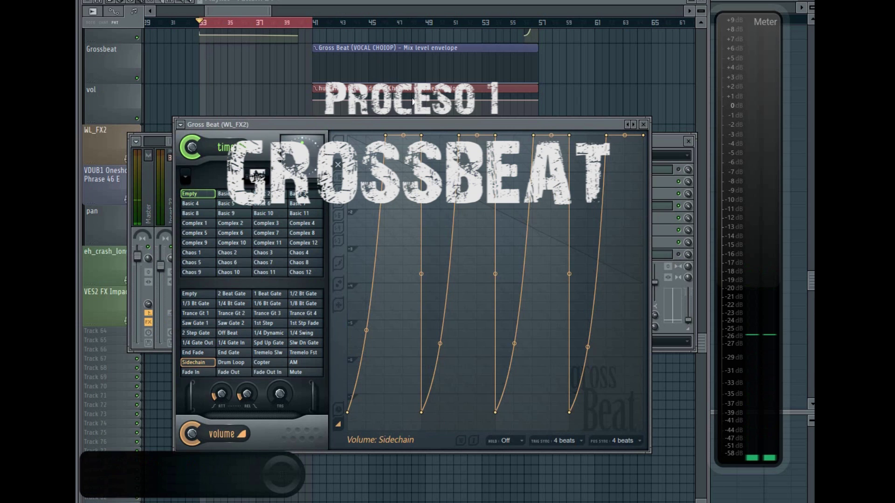
Load an empty preset into the WL_FX2 track's Gross Beat and close its editor.
left_click(181, 124)
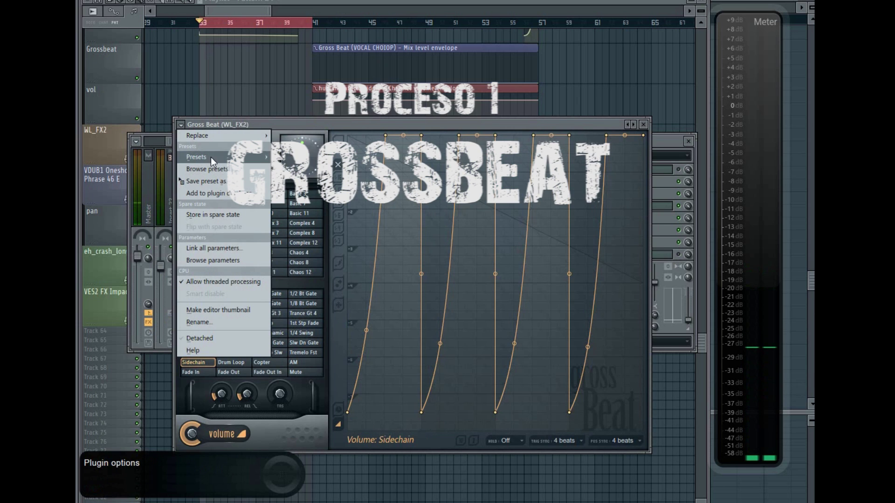
mouse_move(211, 162)
left_click(317, 159)
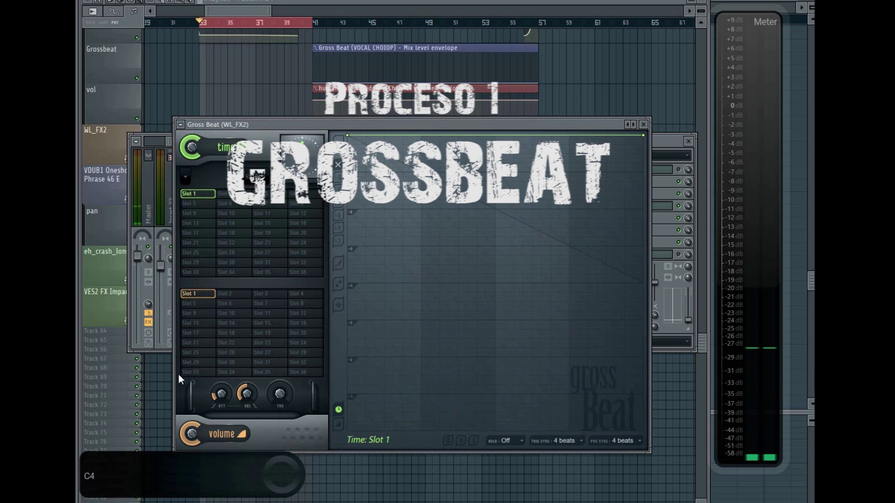
left_click(644, 125)
Reload Gross Beat in the fourth effect slot of WL_FX2 and choose the Sidechain volume preset.
left_click(574, 206)
mouse_move(591, 219)
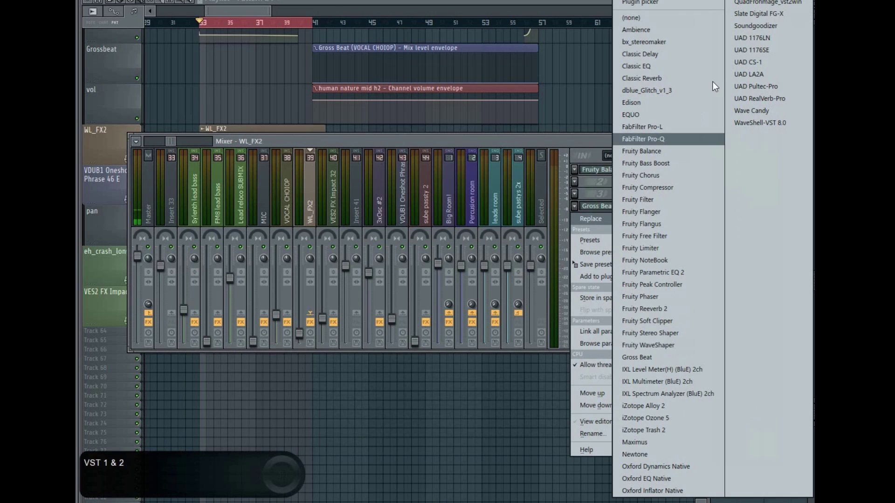
left_click(637, 357)
left_click(200, 364)
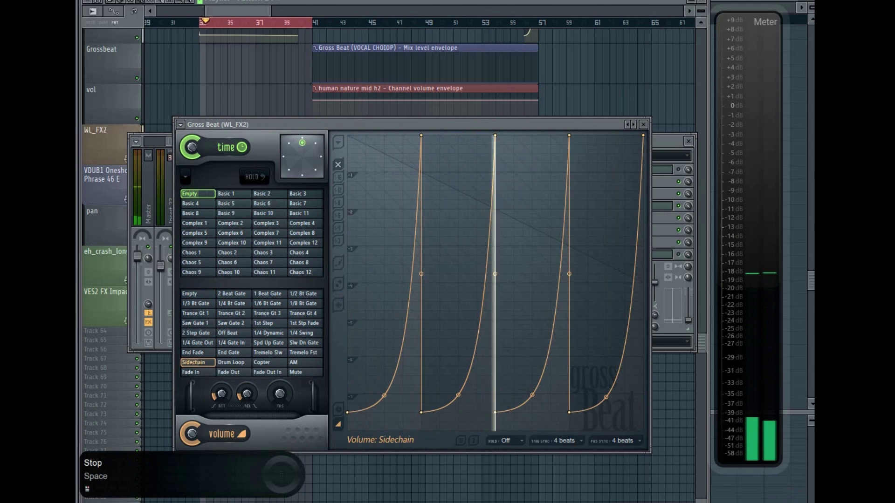
Add a full-volume envelope point midway through each of the four beats of the Sidechain volume curve.
left_click(384, 135)
right_click(385, 135)
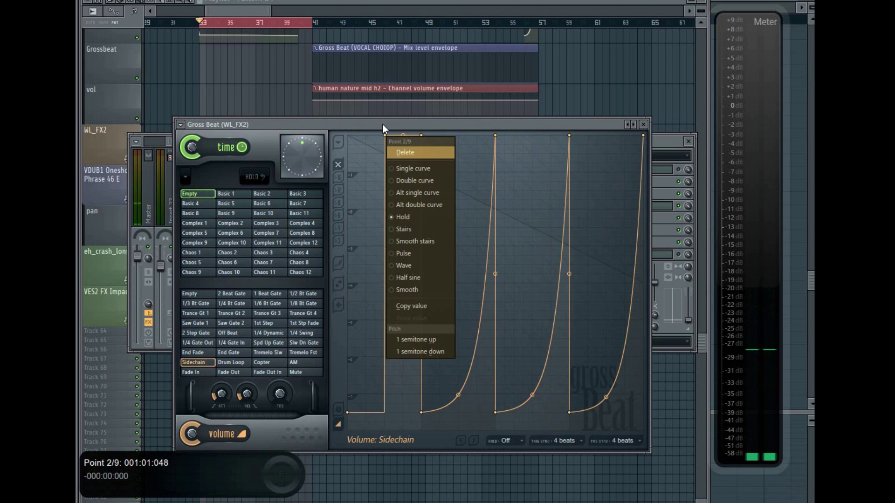
left_click(459, 135)
left_click(530, 135)
left_click(605, 135)
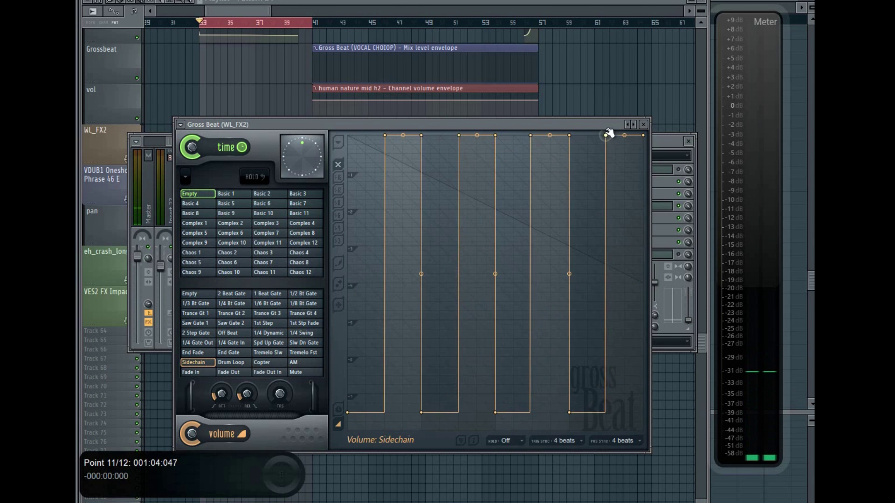
Set the curve type of the four mid-beat envelope points to Single curve.
right_click(385, 135)
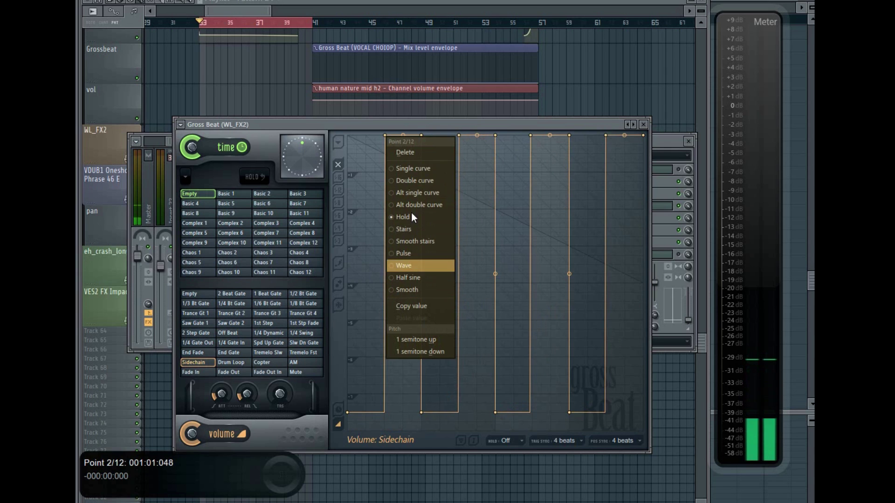
left_click(417, 174)
right_click(460, 136)
left_click(526, 168)
right_click(531, 135)
left_click(554, 168)
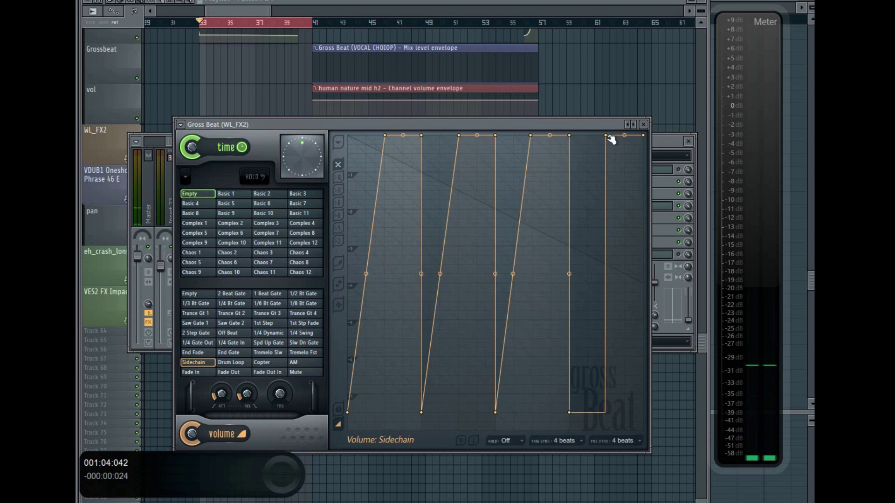
right_click(607, 135)
left_click(623, 166)
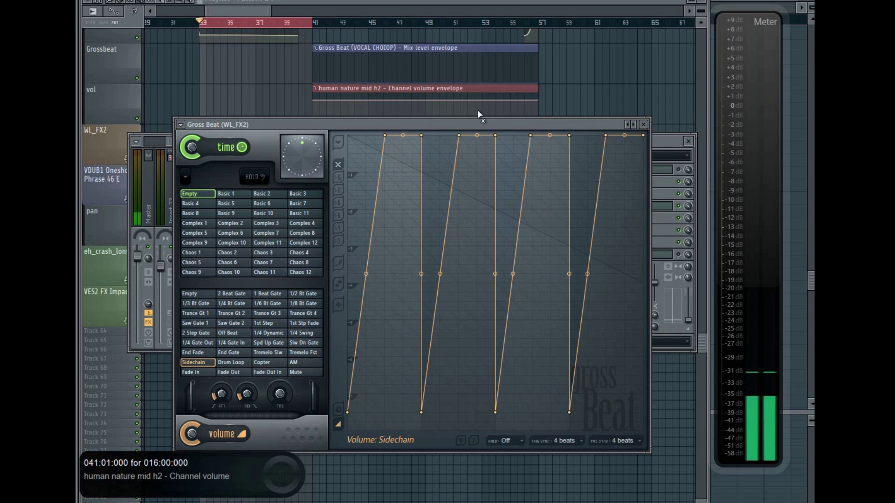
Audition the volume envelope and bend each of its four rising segments slightly downward.
key("space")
key("space")
left_click_drag(366, 274, 366, 315)
left_click_drag(439, 273, 440, 309)
left_click_drag(512, 274, 513, 306)
left_click_drag(587, 274, 587, 307)
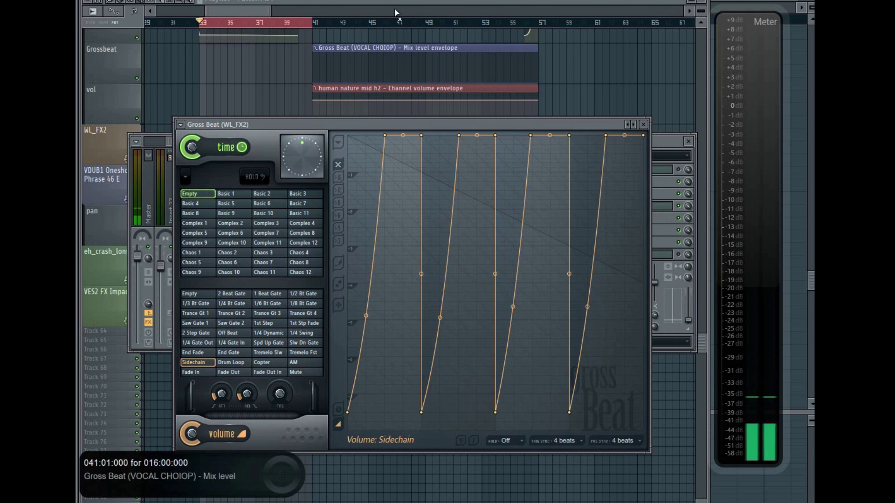
Play the looped section with the WL_FX2 mixer track soloed to audition the Gross Beat sidechain effect.
key("space")
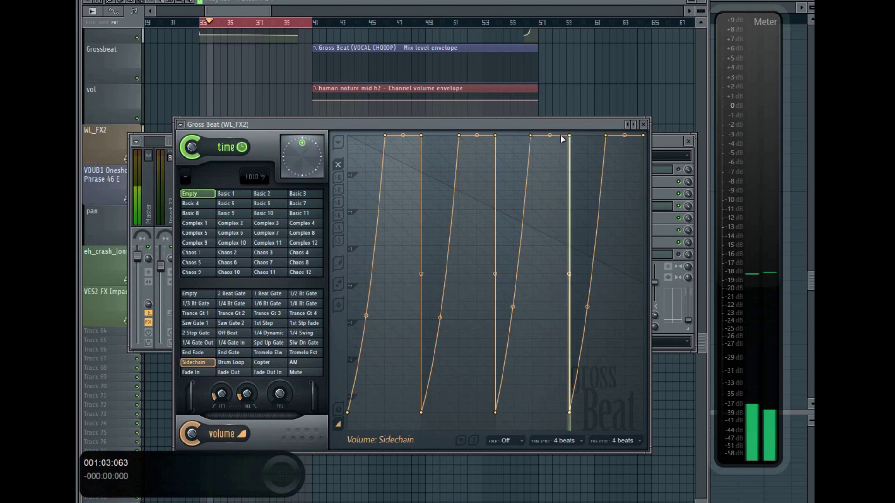
key("F9")
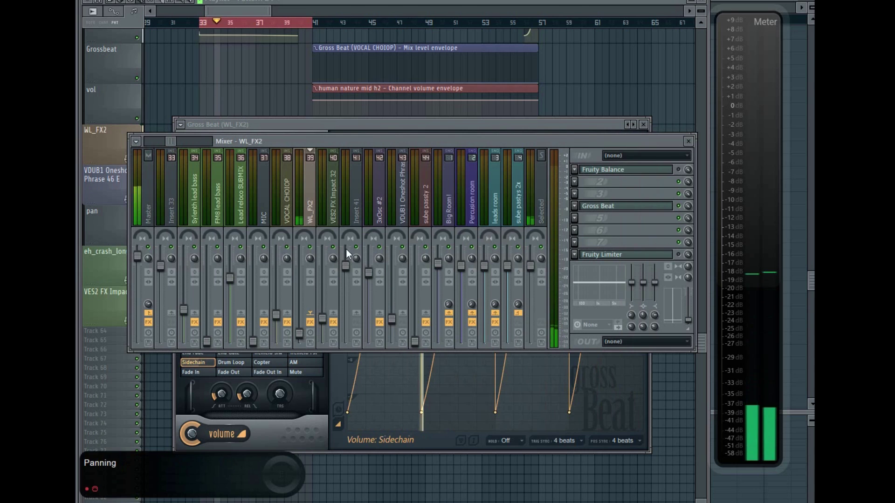
right_click(310, 247)
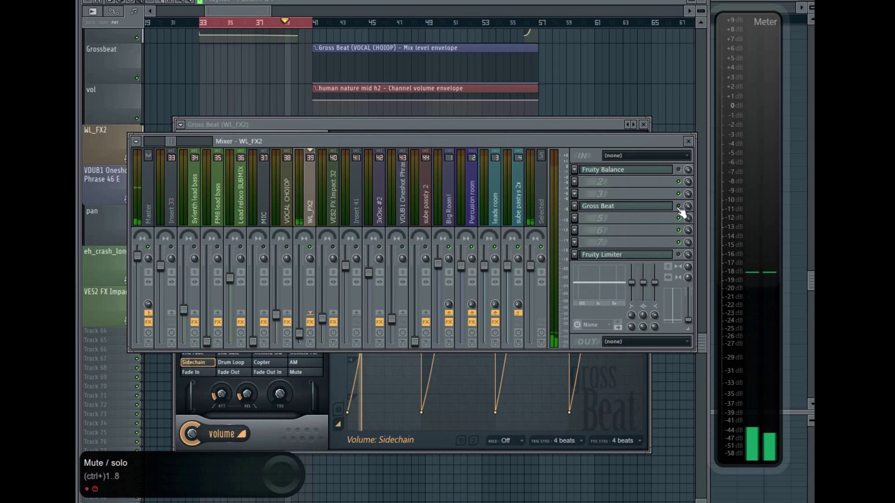
key("space")
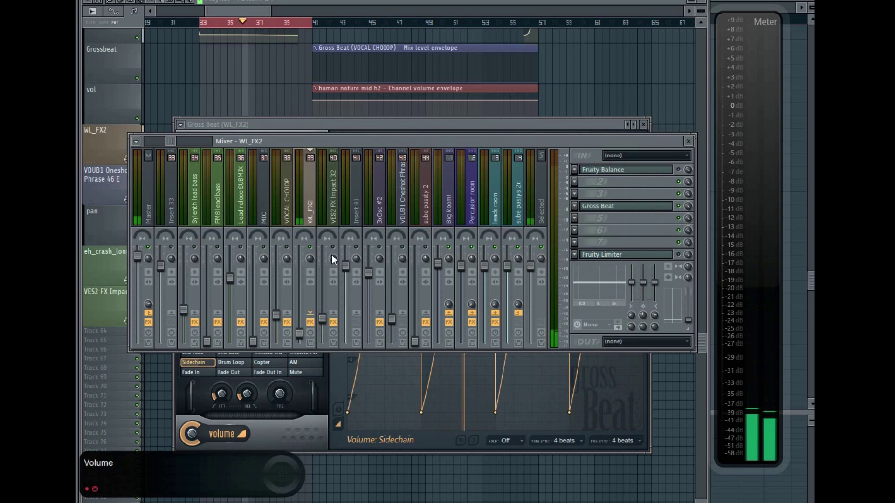
key("space")
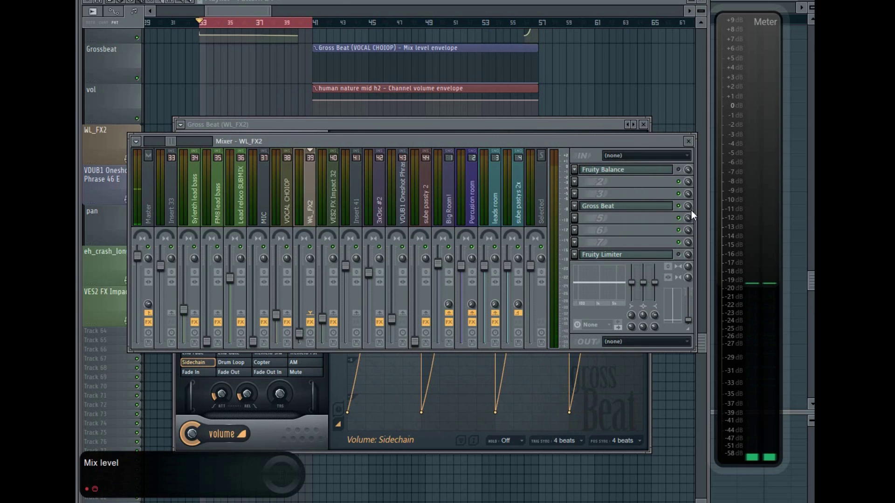
Load Fruity Balance in the first effect slot of WL_FX2 and move the mixer clear of its window.
left_click(576, 170)
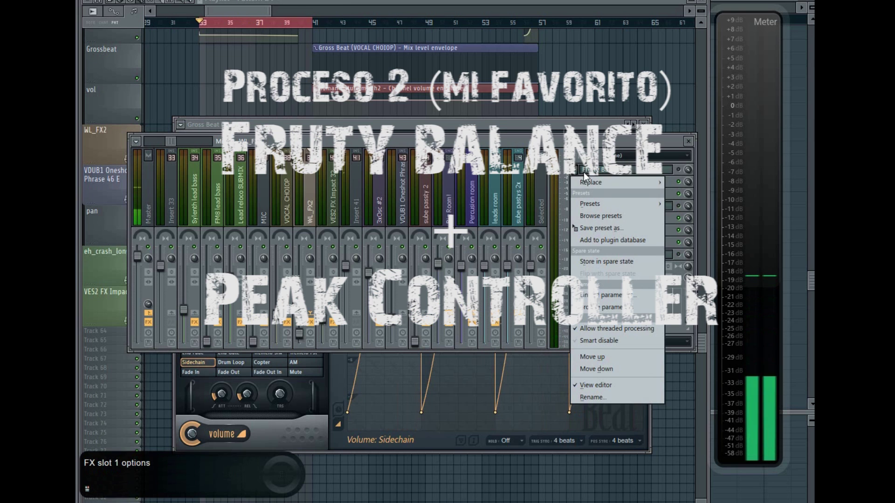
mouse_move(586, 182)
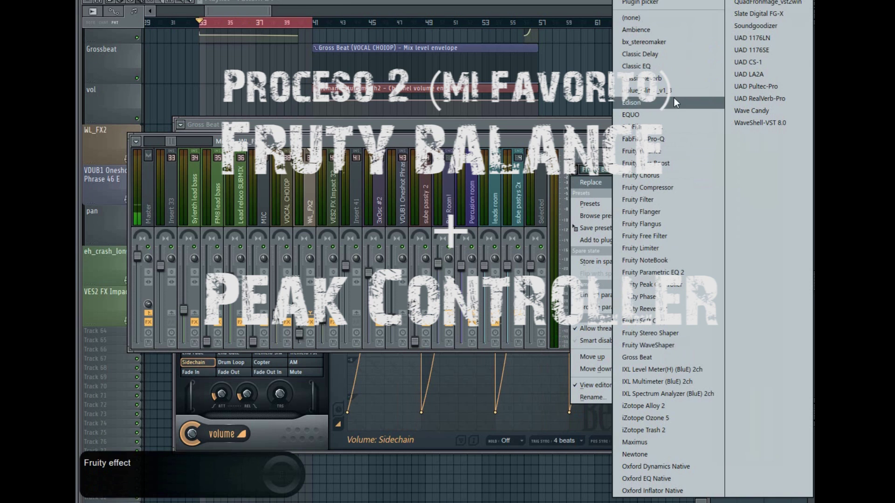
left_click(686, 152)
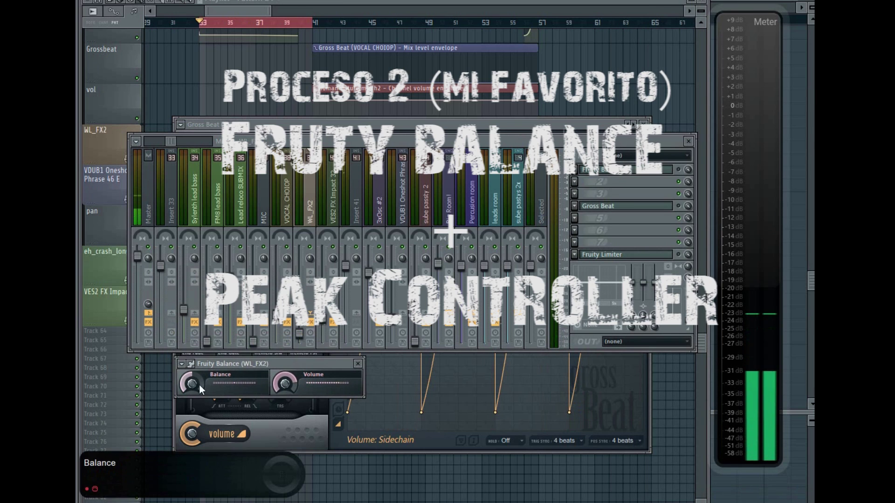
left_click_drag(334, 141, 334, 80)
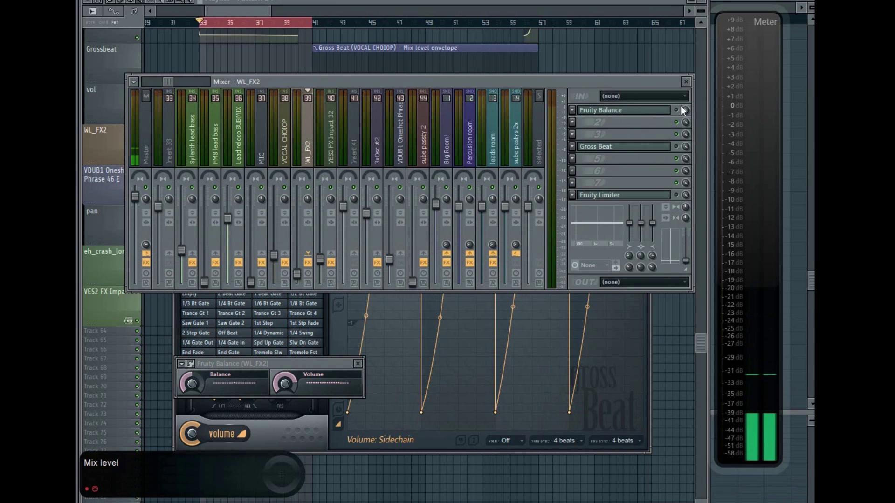
Select the kick medioagudos mixer track, route it to the Kick - Fx Noise track and adjust the send level.
left_click_drag(168, 82, 92, 76)
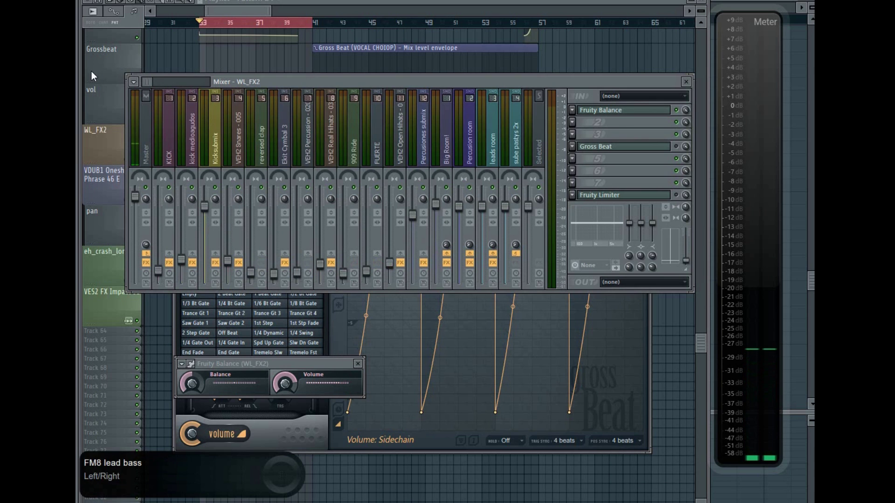
left_click(194, 146)
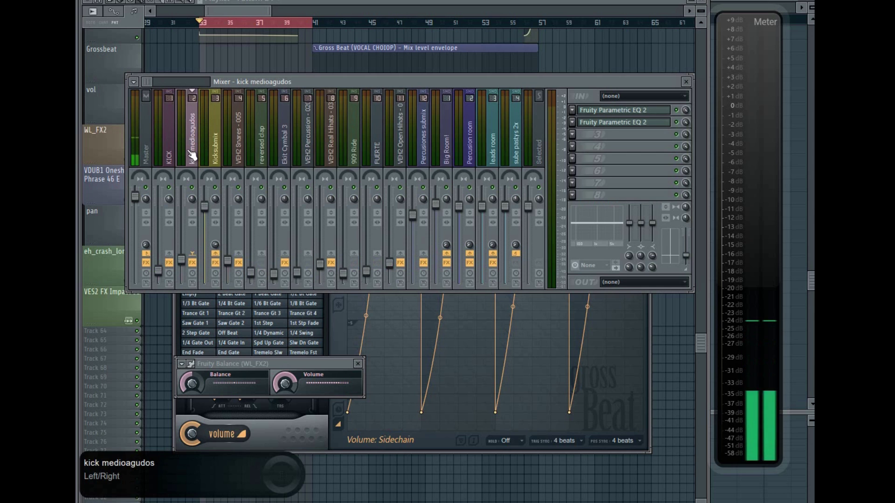
left_click_drag(150, 82, 184, 82)
left_click(287, 255)
left_click(288, 255)
left_click_drag(286, 245, 286, 236)
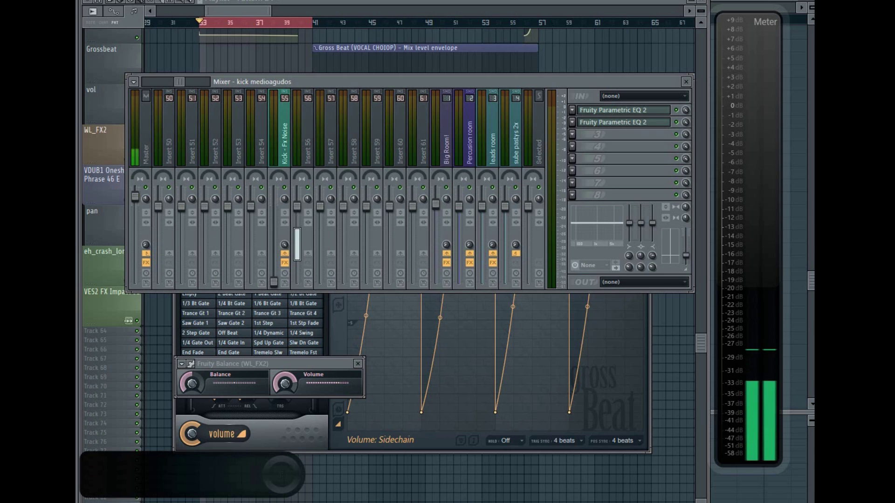
Load Fruity Peak Controller in the first effect slot of the Kick - Fx Noise mixer track.
left_click(290, 149)
left_click(572, 110)
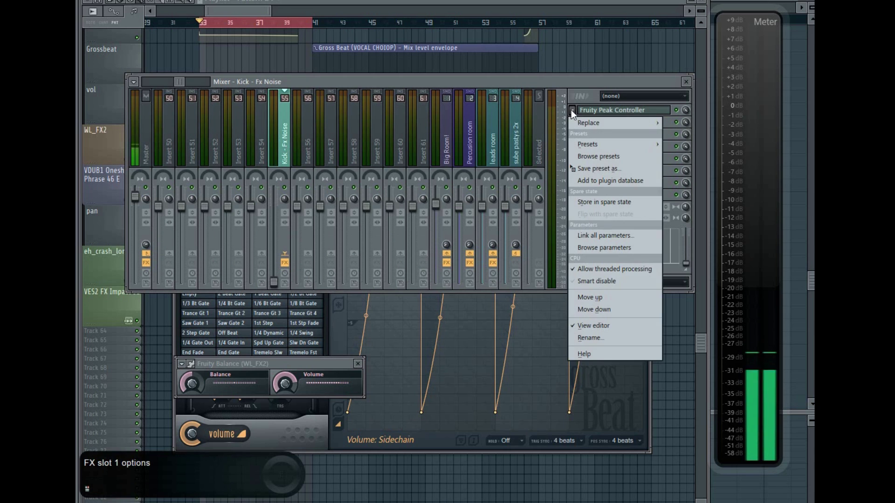
mouse_move(580, 122)
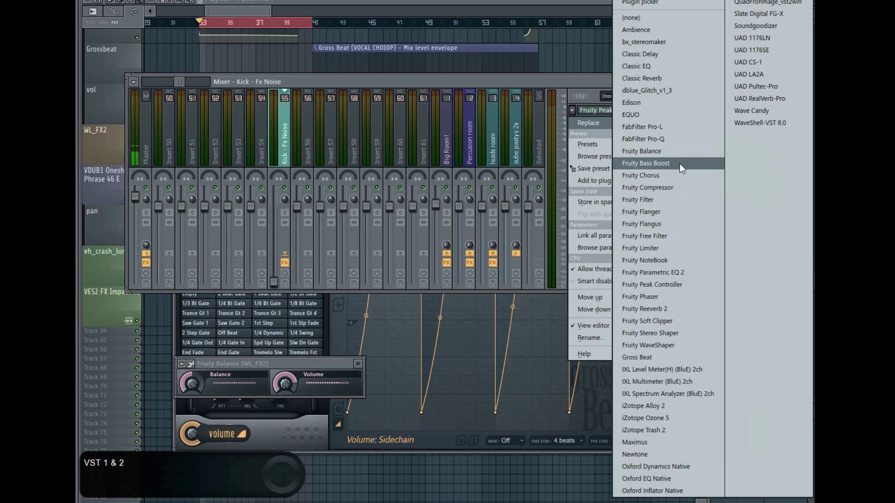
left_click(278, 161)
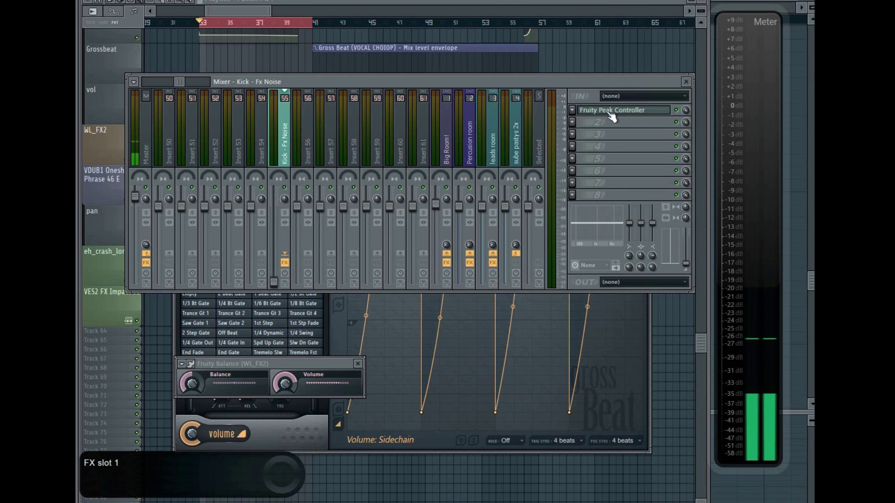
left_click(572, 110)
mouse_move(589, 123)
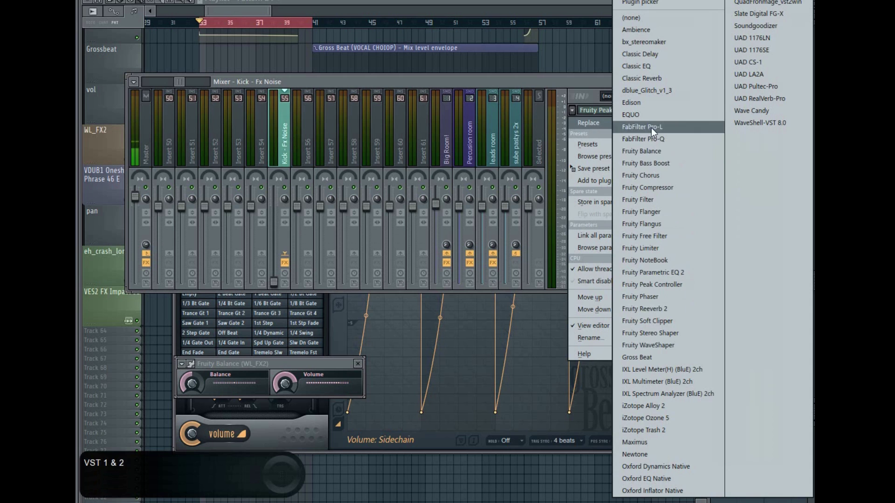
left_click(694, 284)
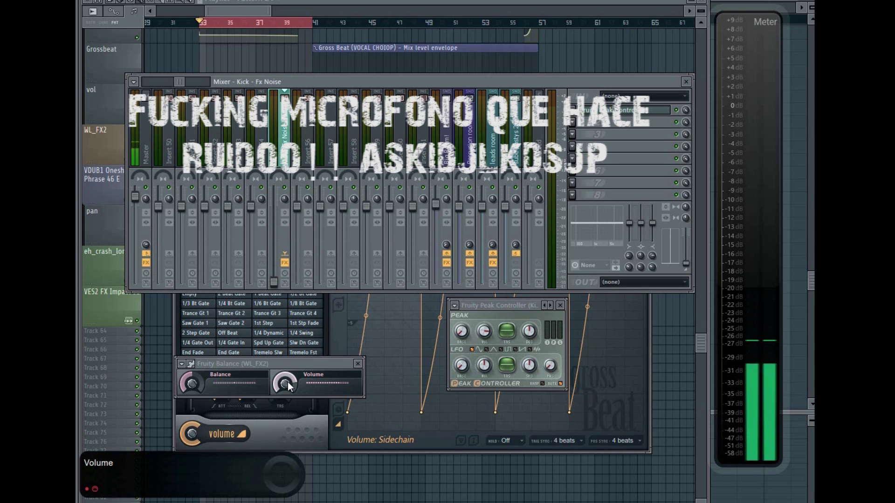
Link Fruity Balance's Volume on WL_FX2 to the internal controller Peak ctrl (Kick - Fx Noise) - Peak.
left_click_drag(290, 365, 287, 350)
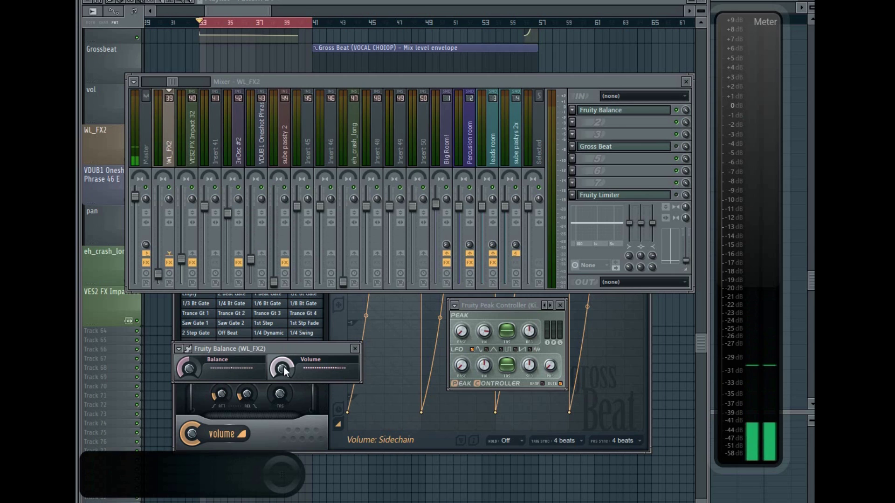
right_click(284, 368)
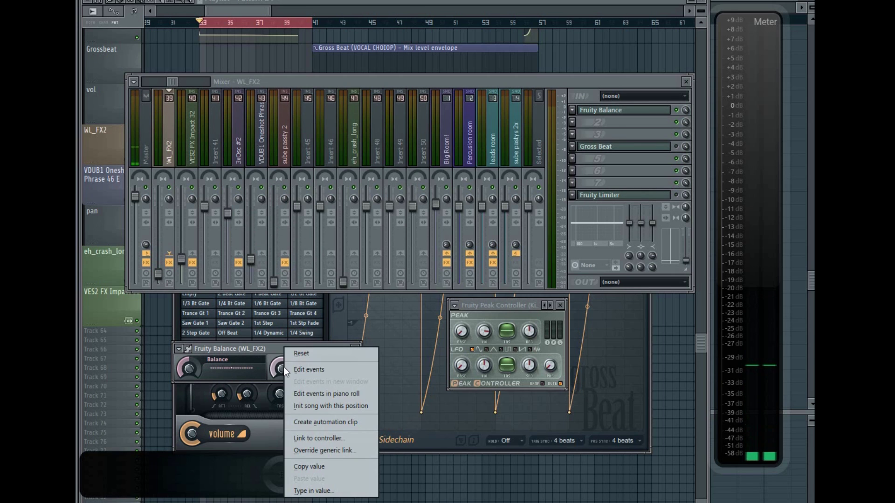
left_click(331, 438)
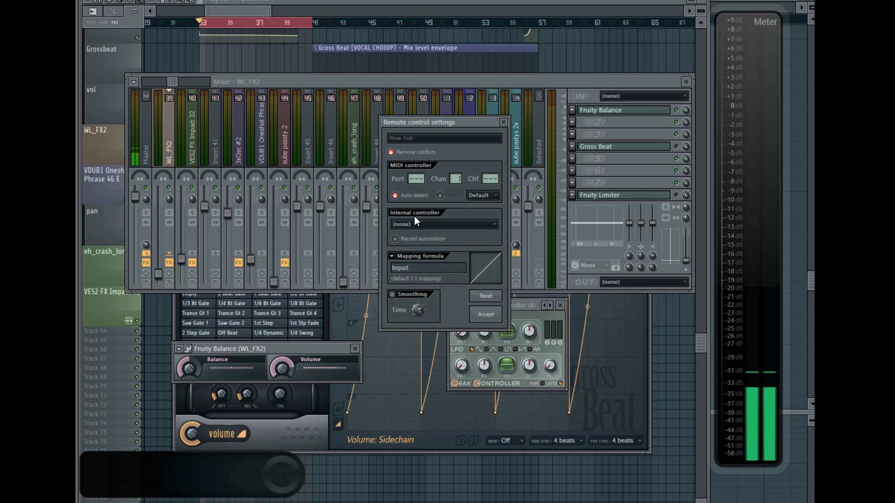
left_click(452, 225)
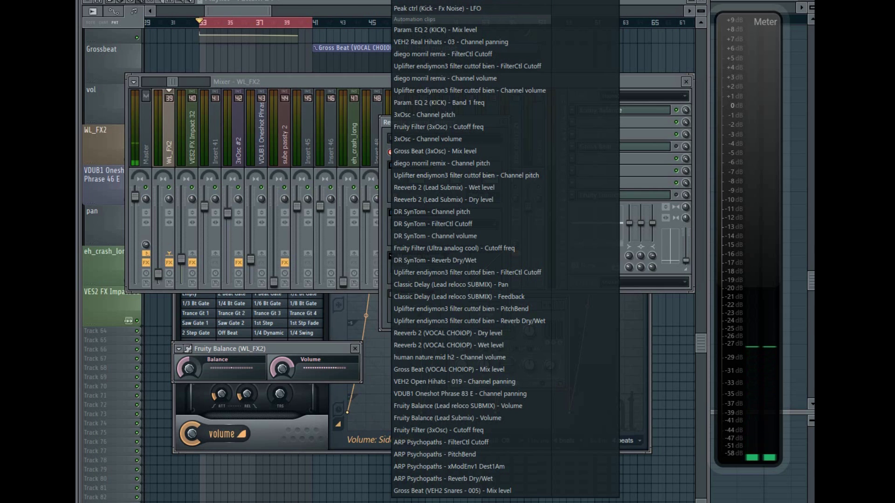
left_click(502, 1)
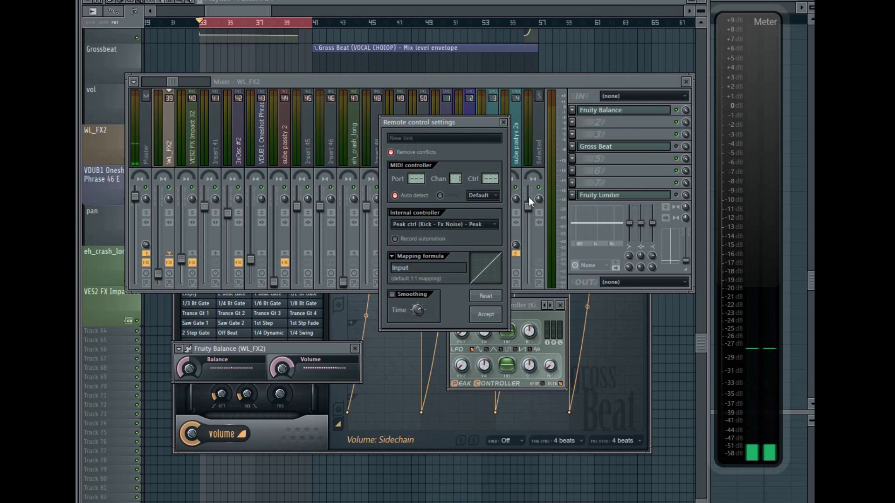
left_click(498, 316)
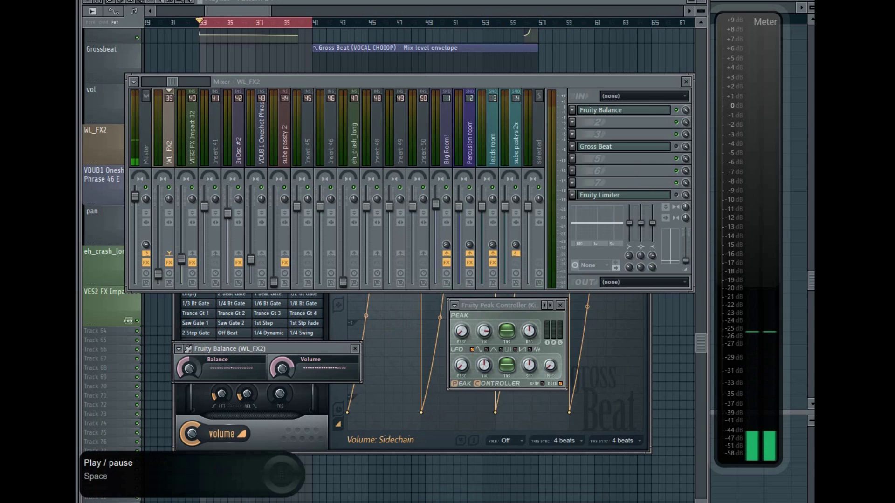
Raise the peak base level in Fruity Peak Controller and lower its peak volume.
key("space")
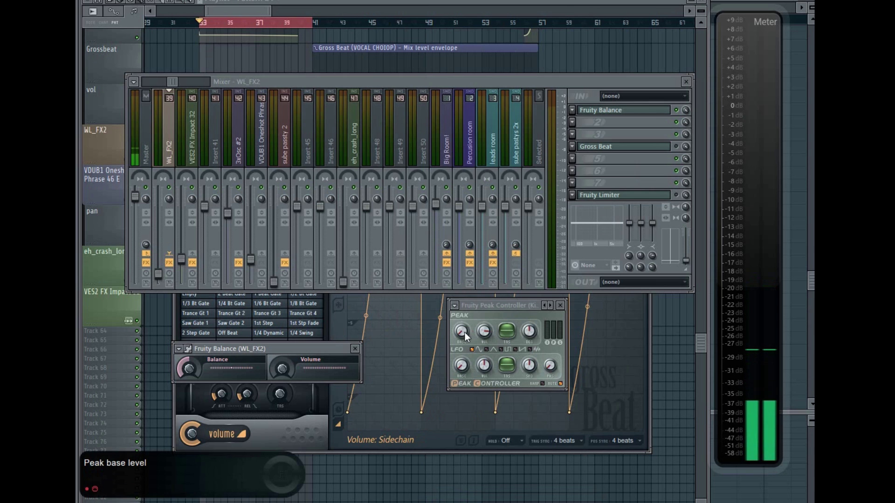
mouse_move(460, 333)
left_mouse_down()
mouse_move(461, 340)
mouse_move(461, 330)
left_mouse_up()
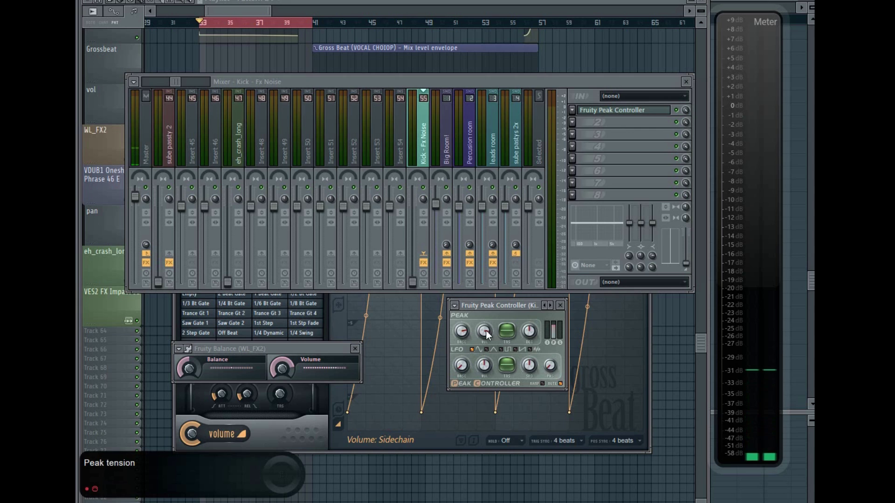
left_click_drag(483, 330, 483, 340)
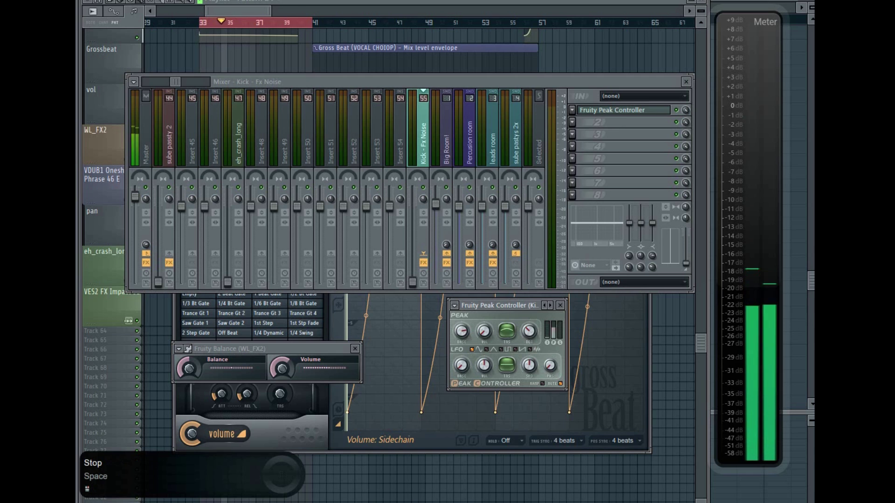
Play and stop the looped section while adjusting the peak decay speed in Fruity Peak Controller.
key("space")
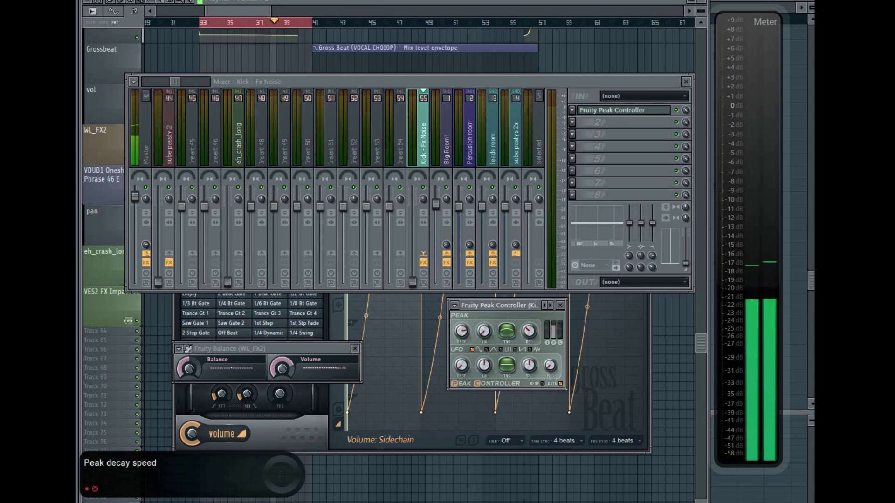
key("space")
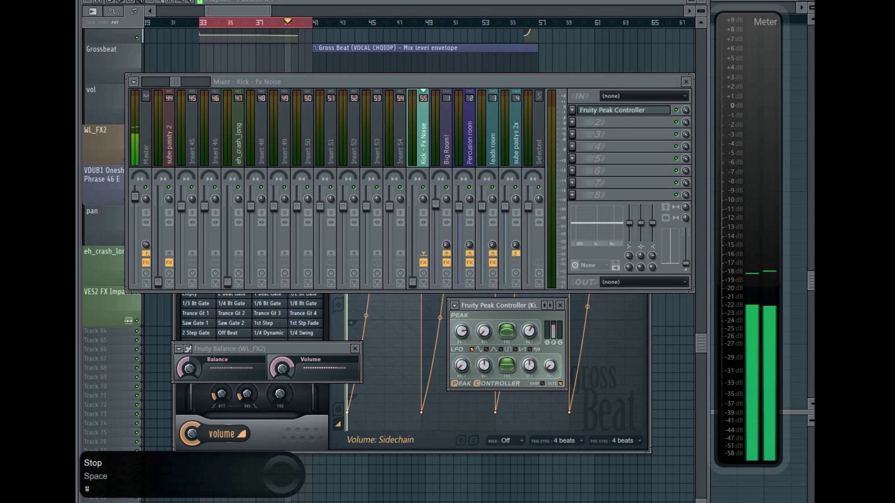
key("space")
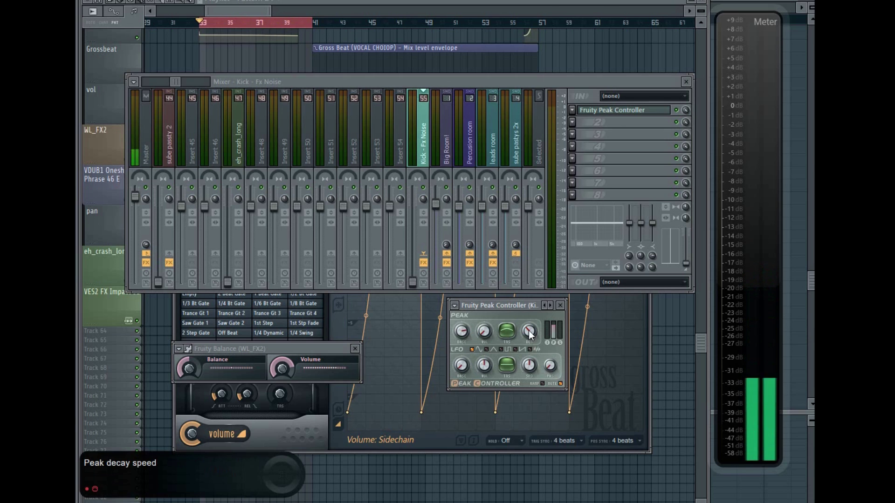
key("space")
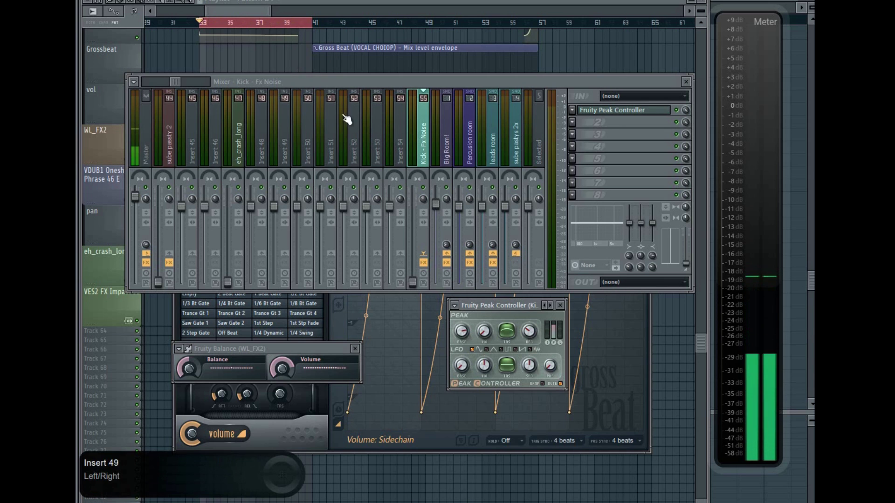
key("space")
Select the kick medioagudos mixer track and sidechain it to the WL_FX2 track.
left_click_drag(174, 83, 166, 80)
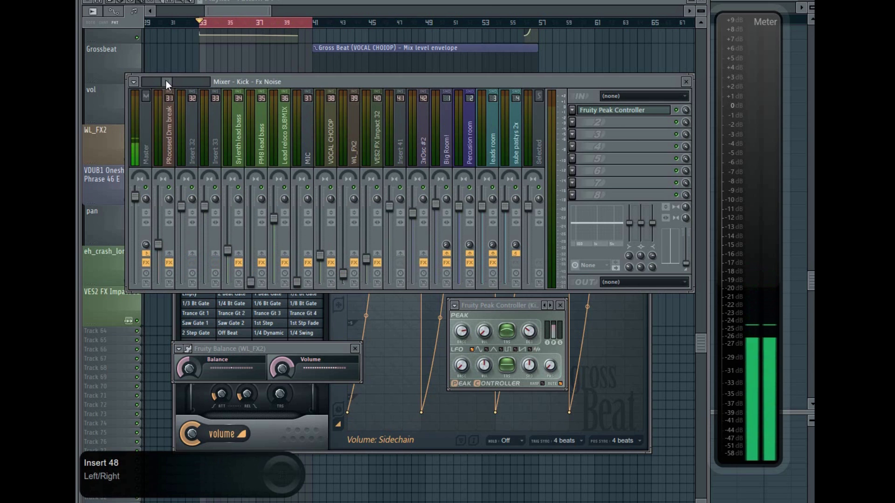
left_click(353, 142)
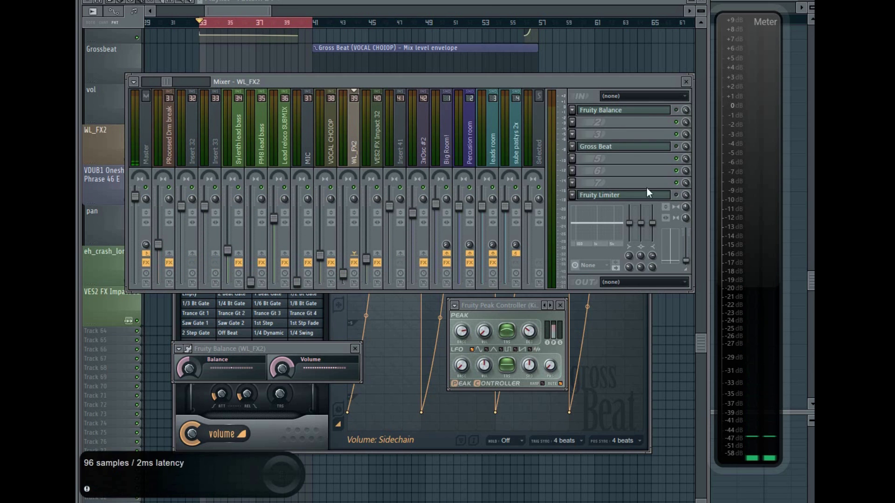
left_click_drag(167, 83, 124, 80)
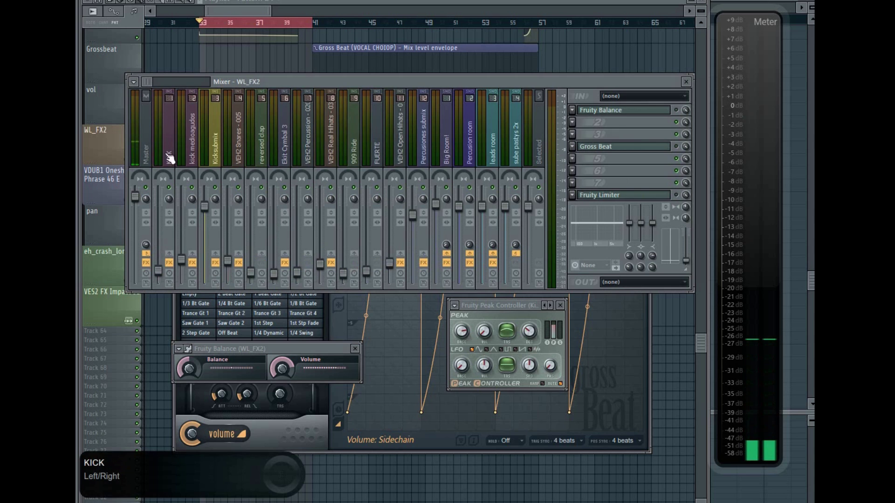
left_click(193, 158)
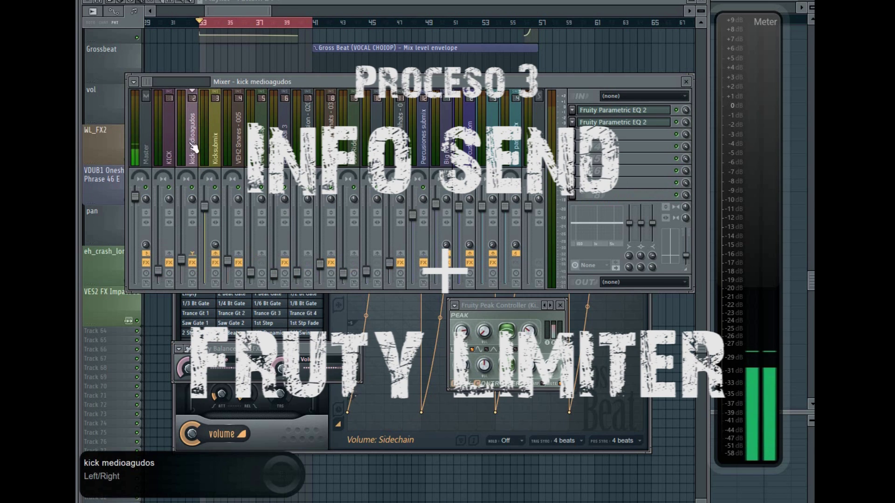
left_click_drag(150, 80, 173, 84)
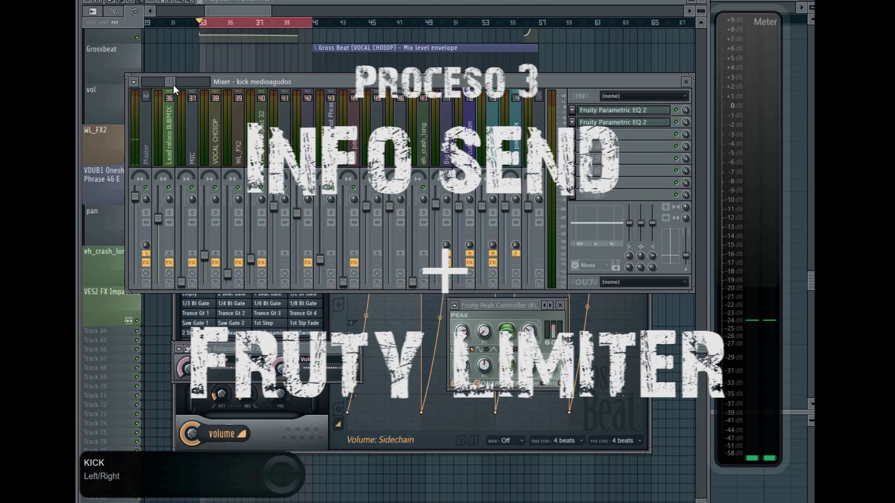
left_click(239, 254)
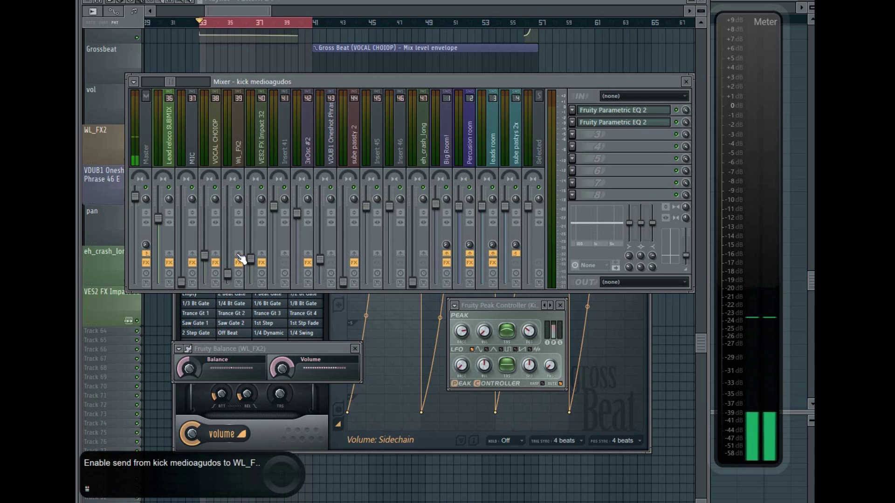
right_click(238, 255)
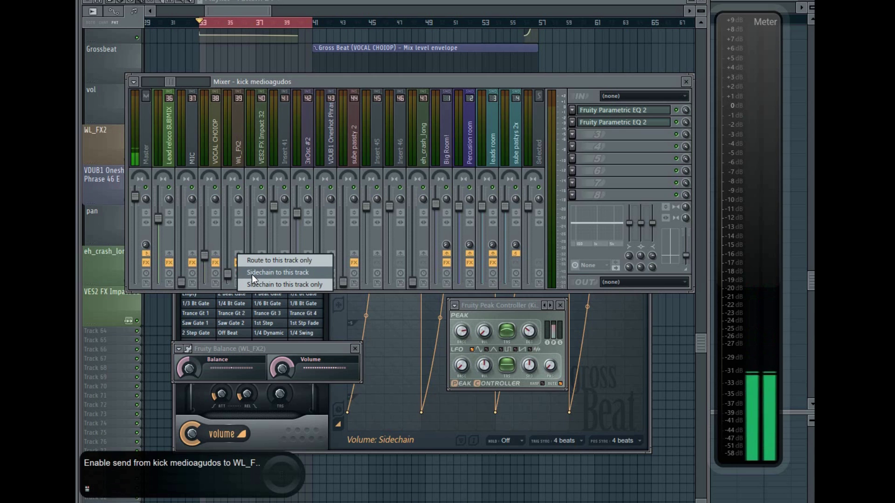
left_click(252, 273)
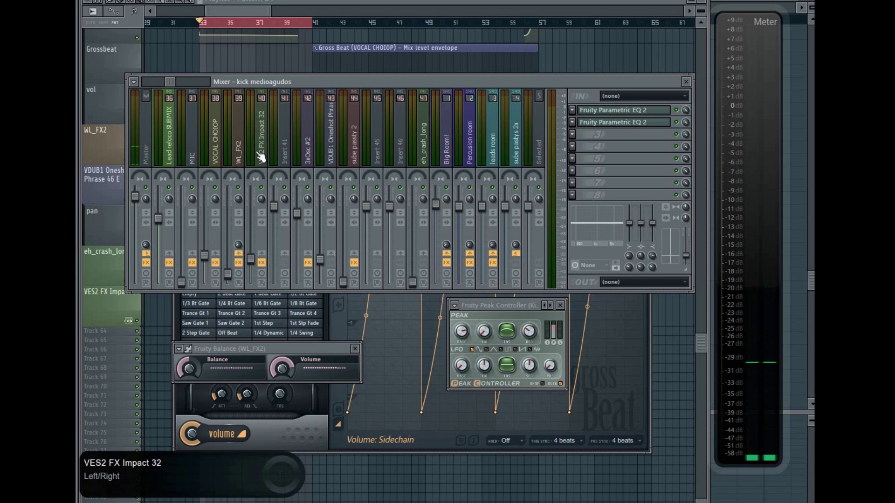
Load Fruity Limiter in the eighth effect slot of WL_FX2, enable it and bring up its window.
left_click(234, 149)
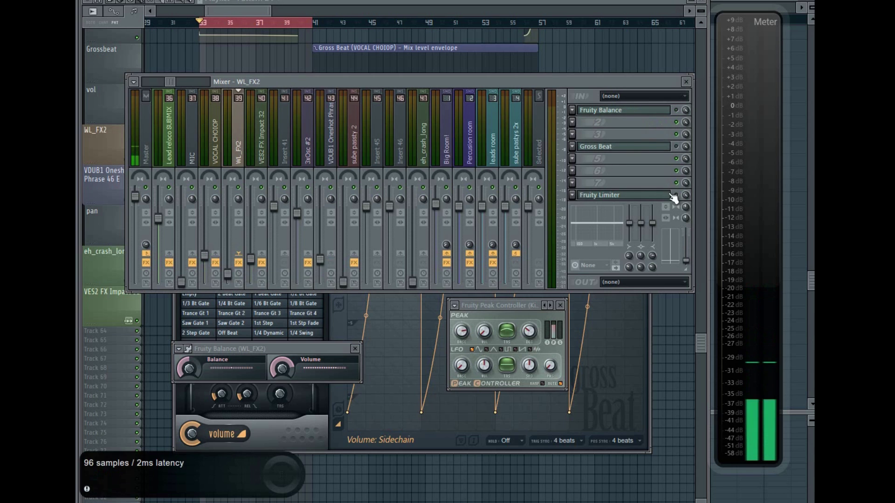
left_click(572, 195)
mouse_move(590, 213)
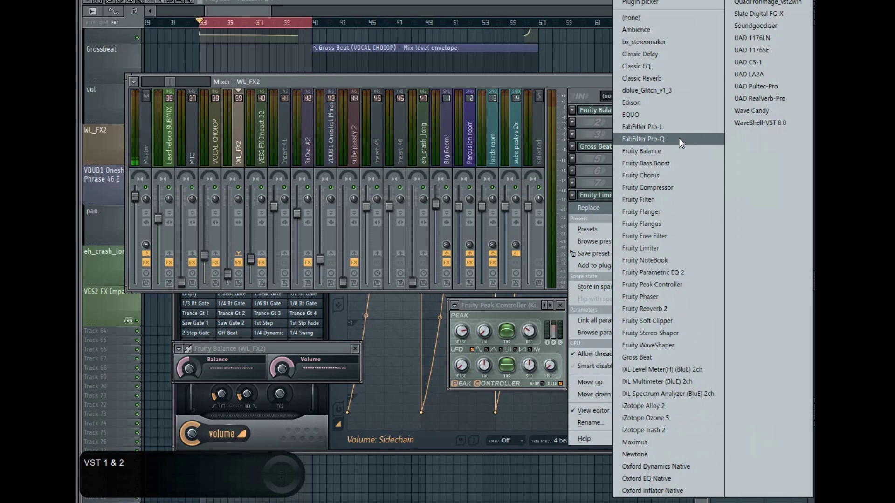
left_click(668, 248)
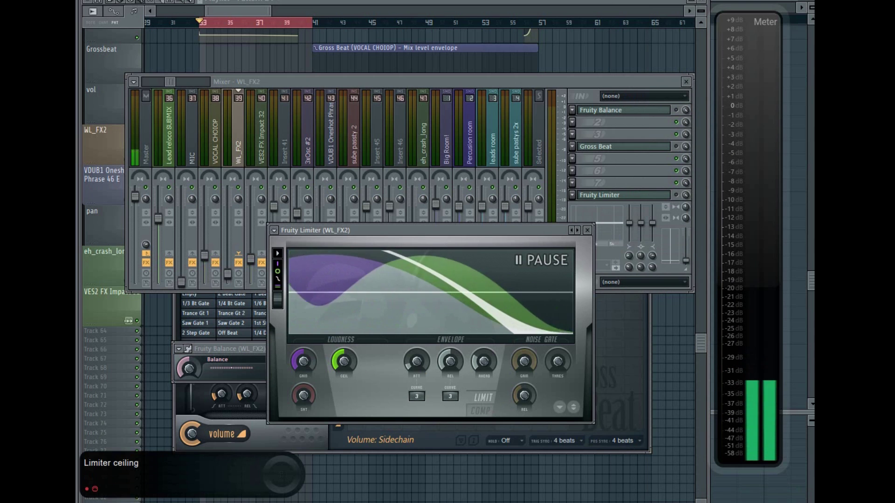
left_click(675, 195)
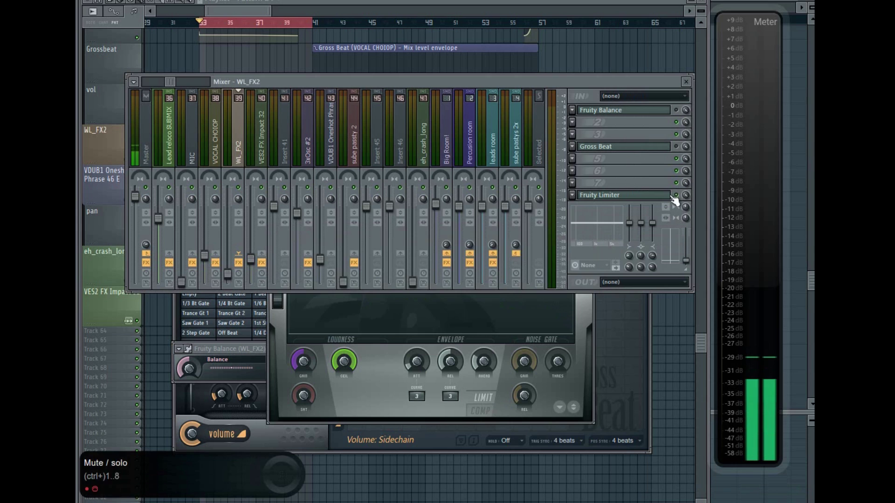
left_click(666, 196)
left_click(666, 196)
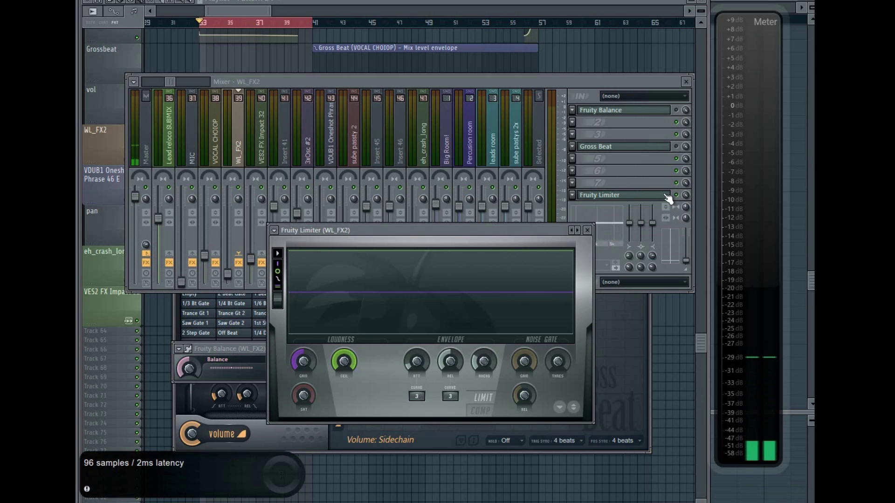
Switch Fruity Limiter to compressor mode with sidechain input 1, then lower the threshold and set the ratio to about 2.5:1.
left_click(483, 411)
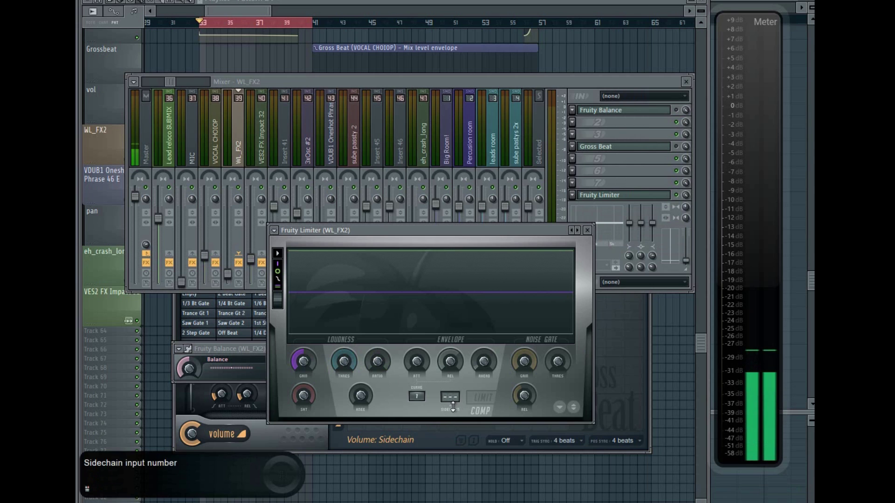
left_click_drag(451, 398, 451, 392)
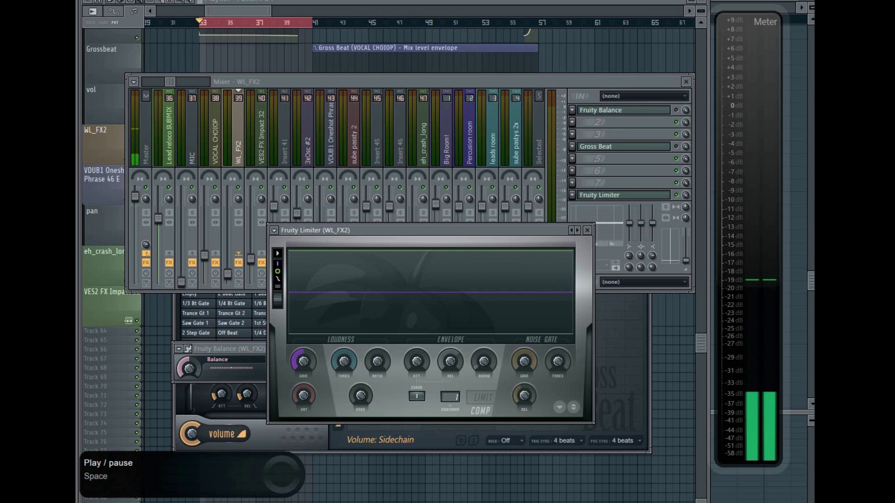
left_click_drag(344, 361, 377, 348)
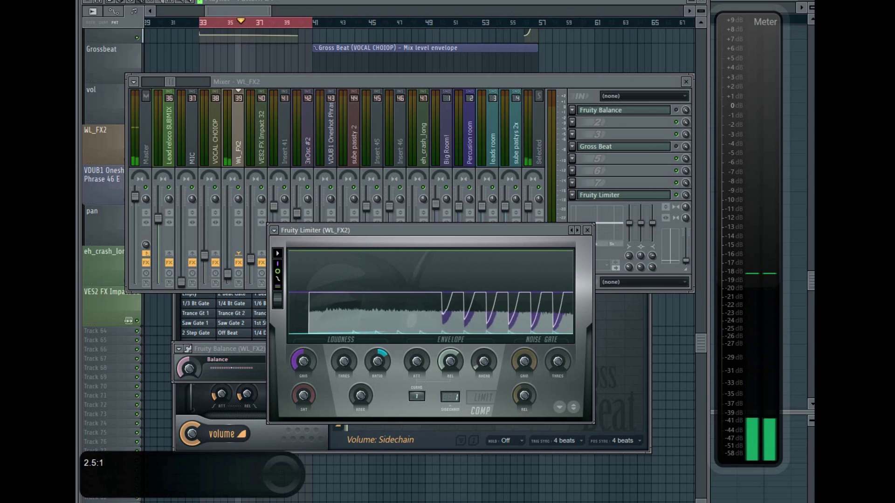
Adjust the compressor release time in Fruity Limiter while auditioning the looped section.
key("space")
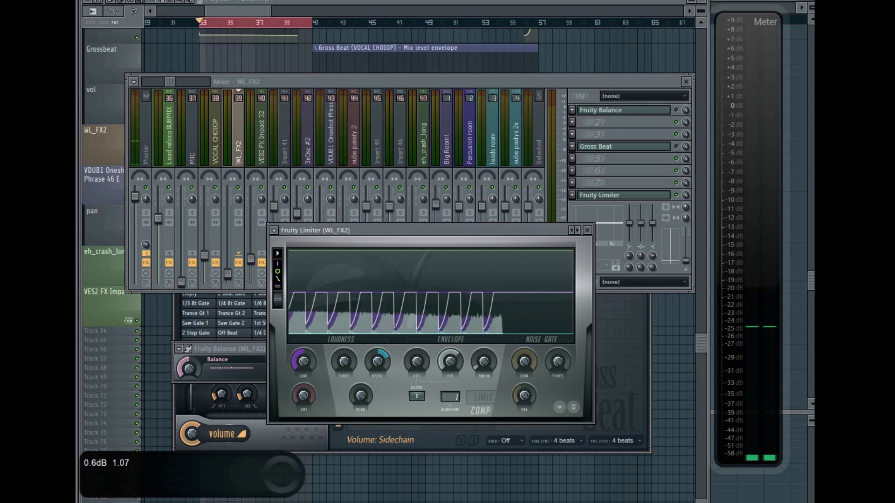
key("space")
mouse_move(454, 365)
left_mouse_down()
mouse_move(454, 346)
mouse_move(454, 391)
mouse_move(455, 355)
left_mouse_up()
key("space")
left_click(446, 364)
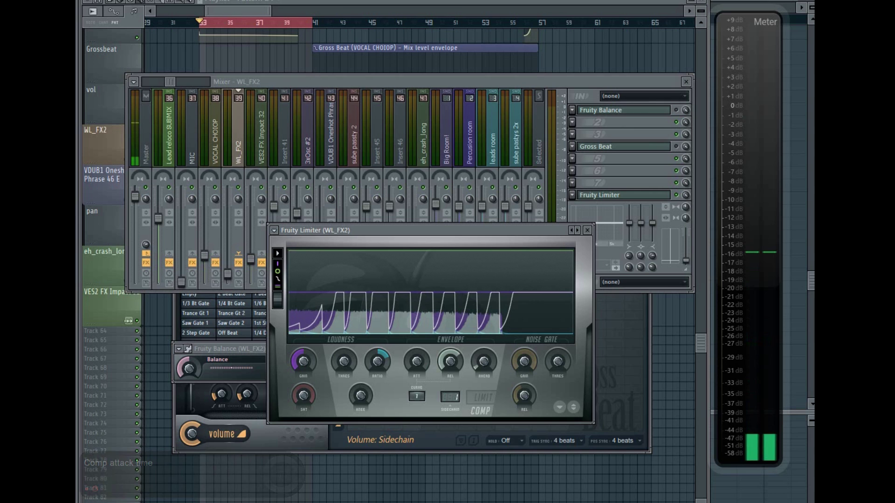
key("space")
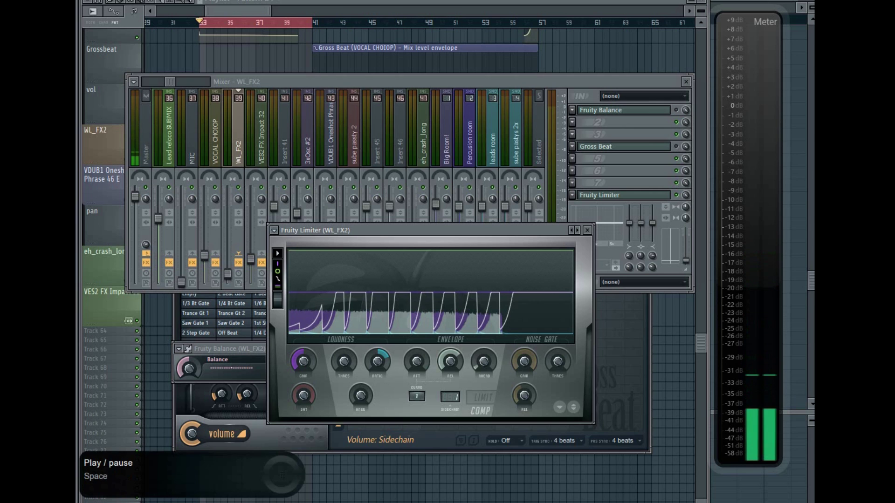
key("space")
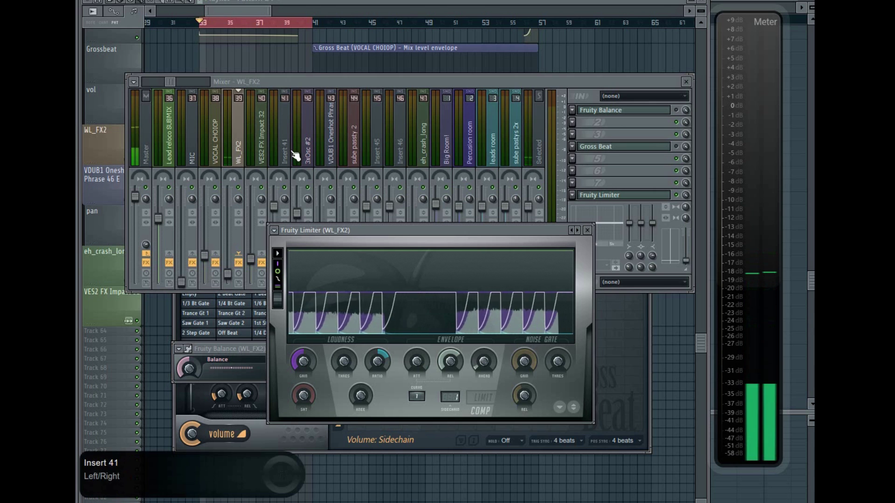
left_click(239, 146)
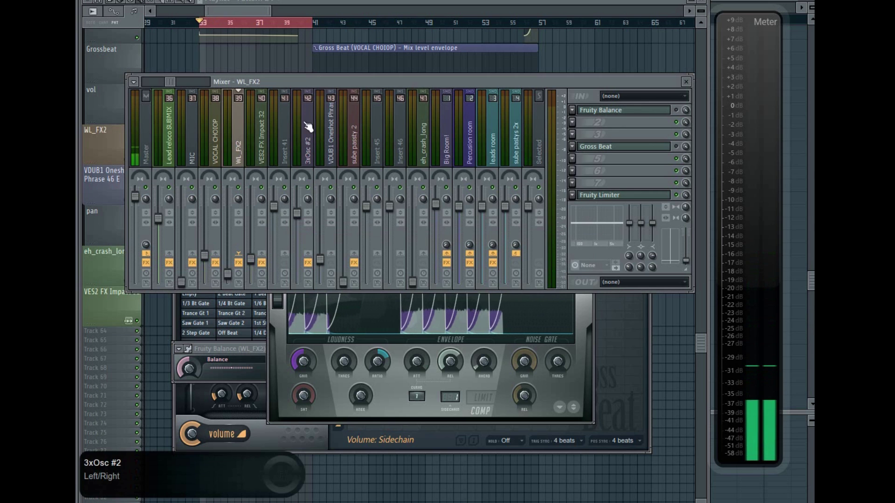
mouse_move(315, 83)
left_mouse_down()
mouse_move(317, 129)
mouse_move(317, 97)
left_mouse_up()
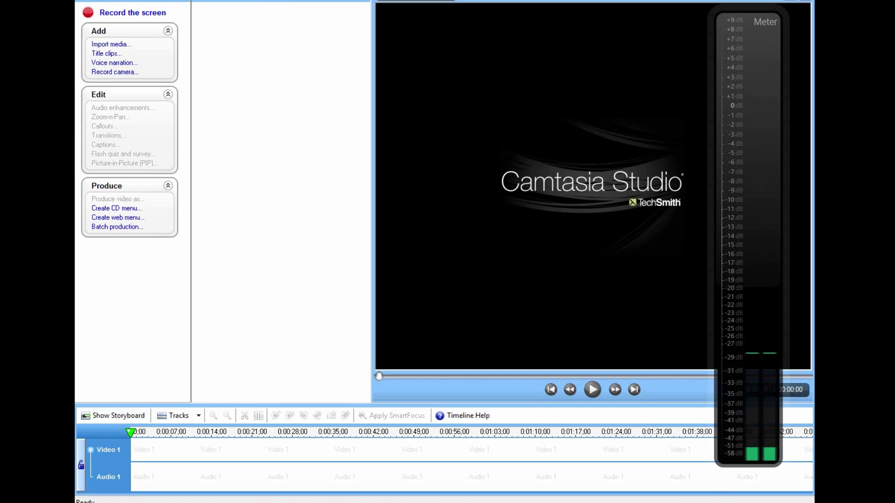
left_click(708, 502)
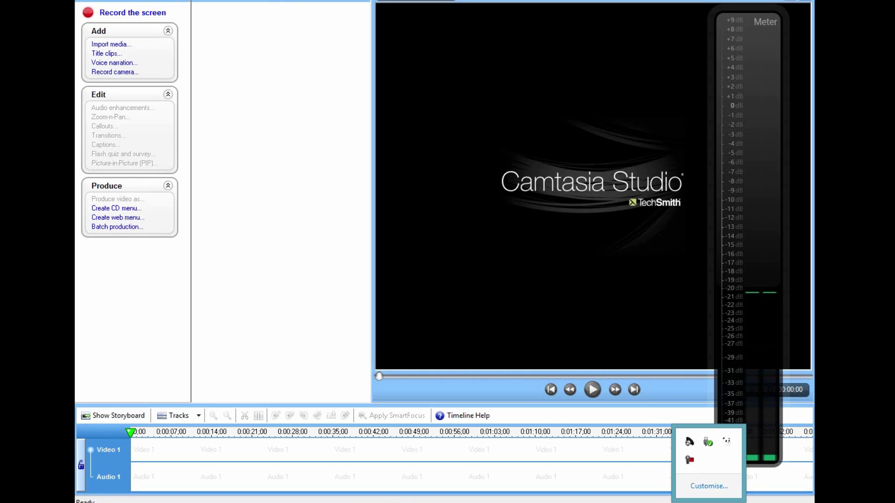
left_click(690, 463)
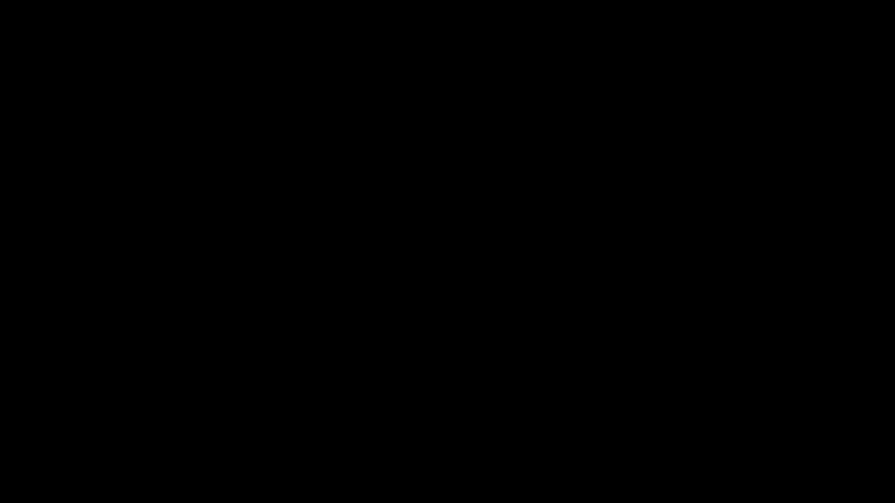